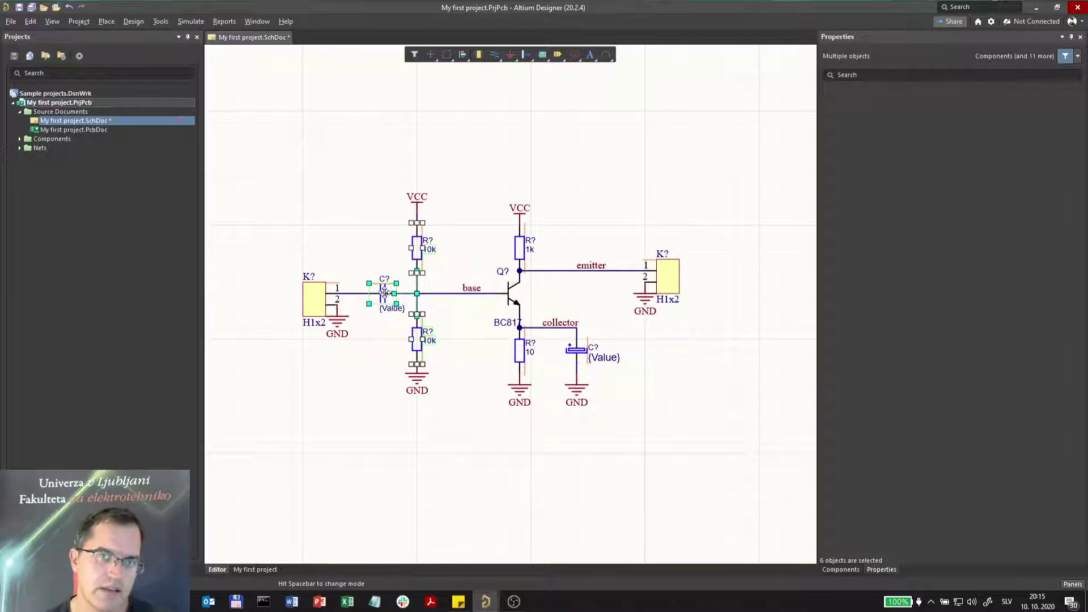
Clear the current selection, select every object on the schematic, and deselect everything again.
mouse_move(369, 299)
left_mouse_down()
mouse_move(334, 264)
mouse_move(344, 316)
mouse_move(353, 299)
mouse_move(372, 295)
left_mouse_up()
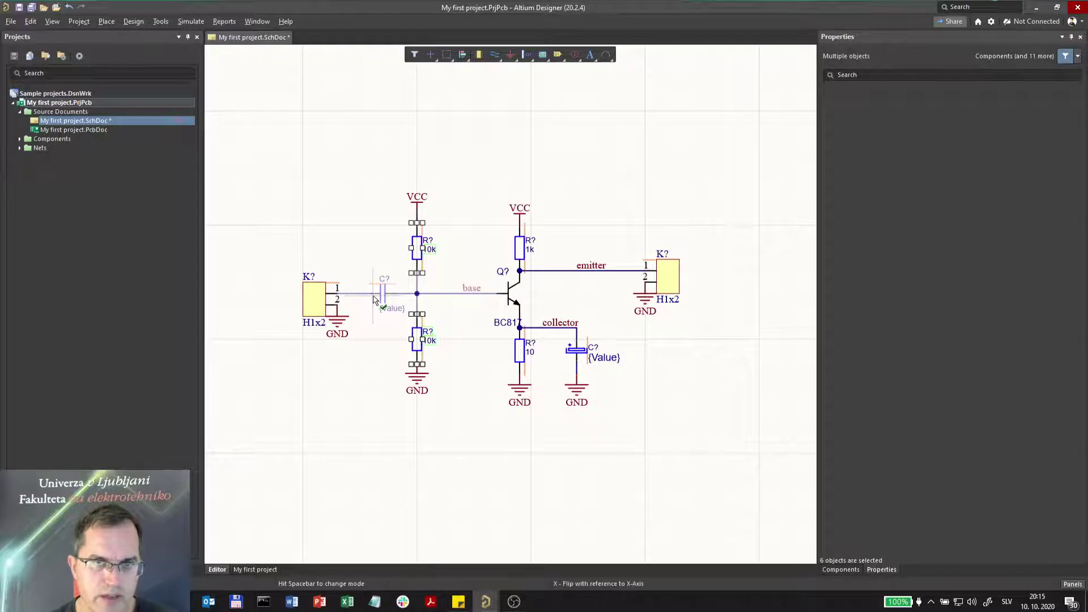
left_click(374, 300)
left_click(377, 253)
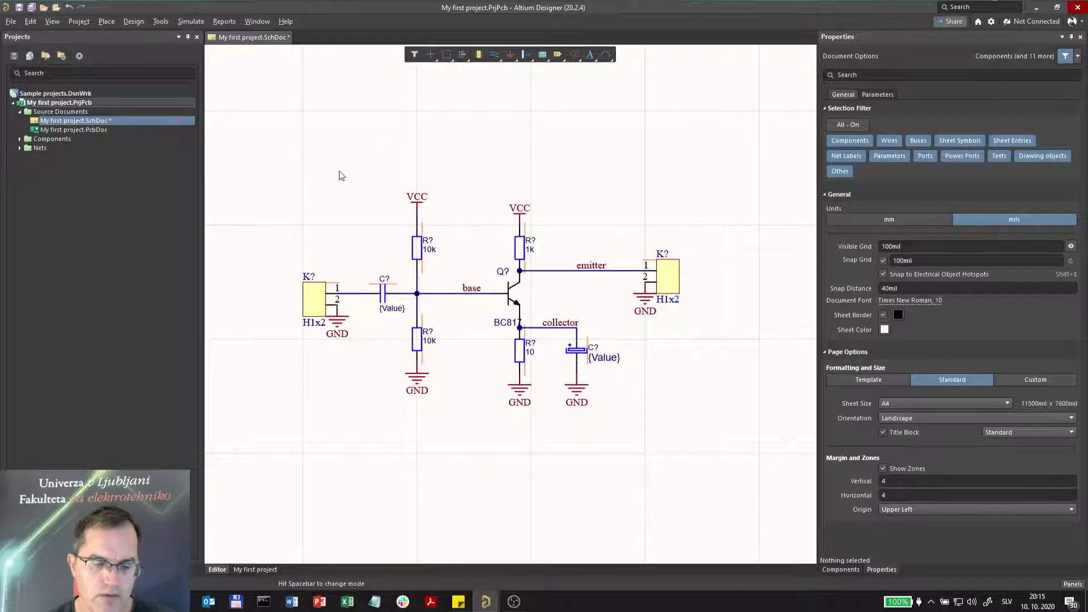
key("ctrl+a")
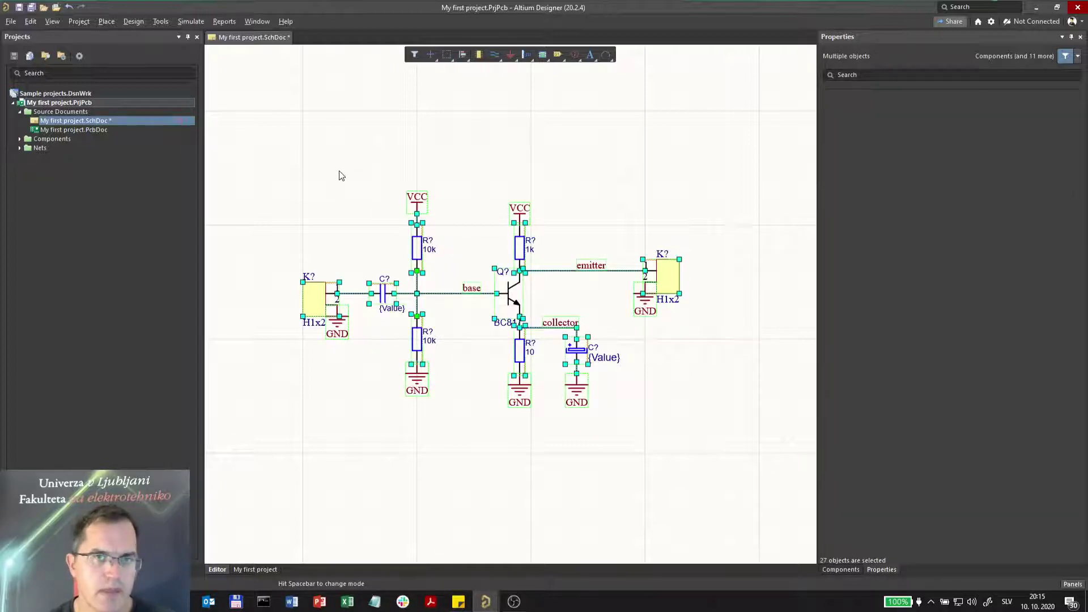
left_click(383, 215)
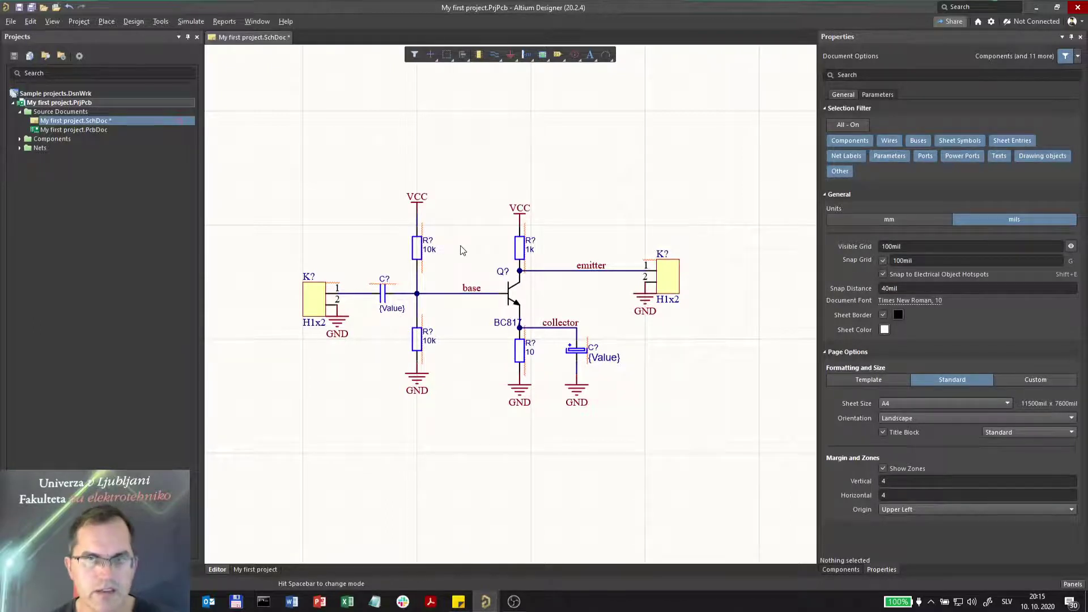
Try crossing and enclosing area selections around the input capacitor and the two 10k base resistors, and clear the selection.
left_click_drag(461, 246, 356, 356)
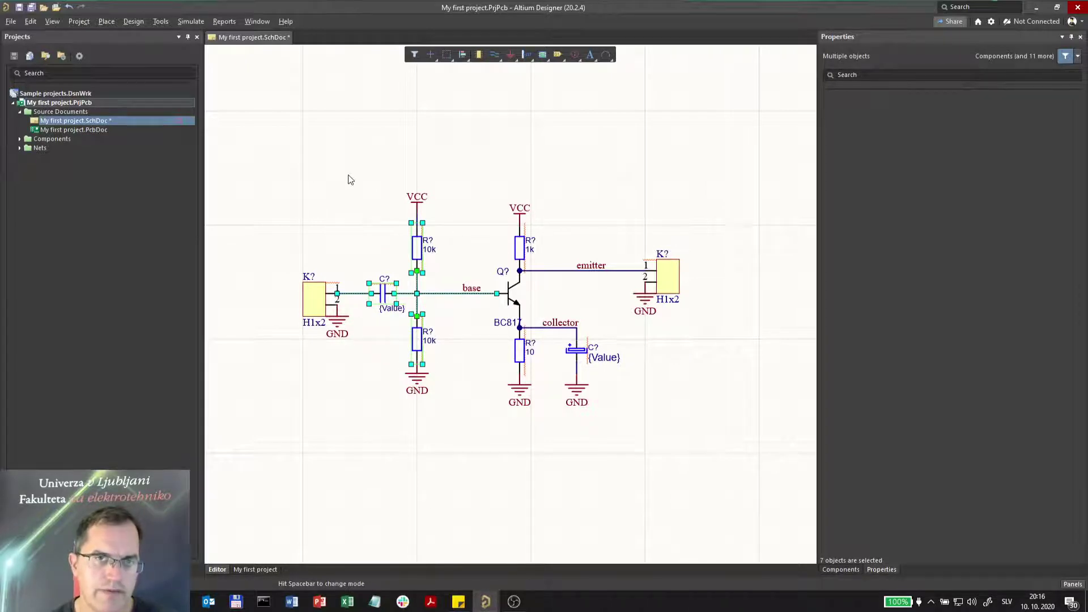
left_click_drag(348, 176, 464, 417)
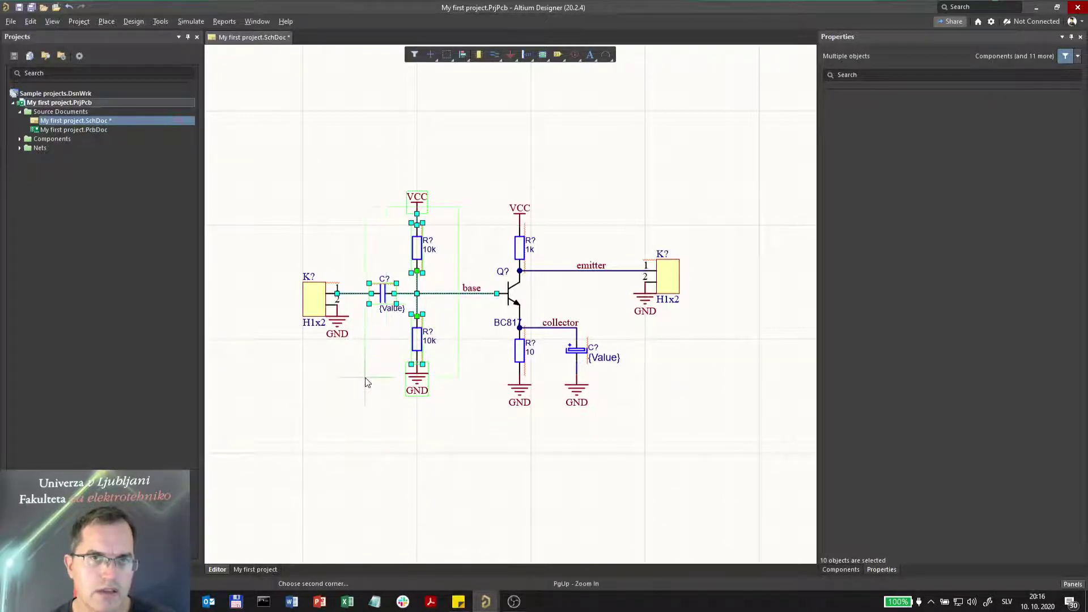
left_click(460, 361)
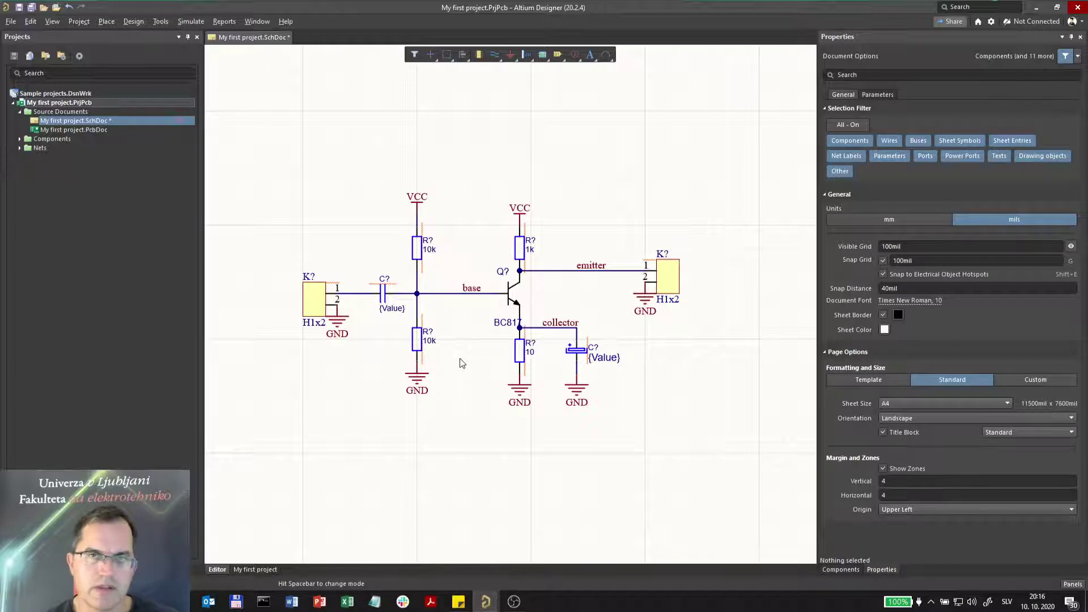
Set the designator of the upper 10k base resistor to R1.
double_click(427, 240)
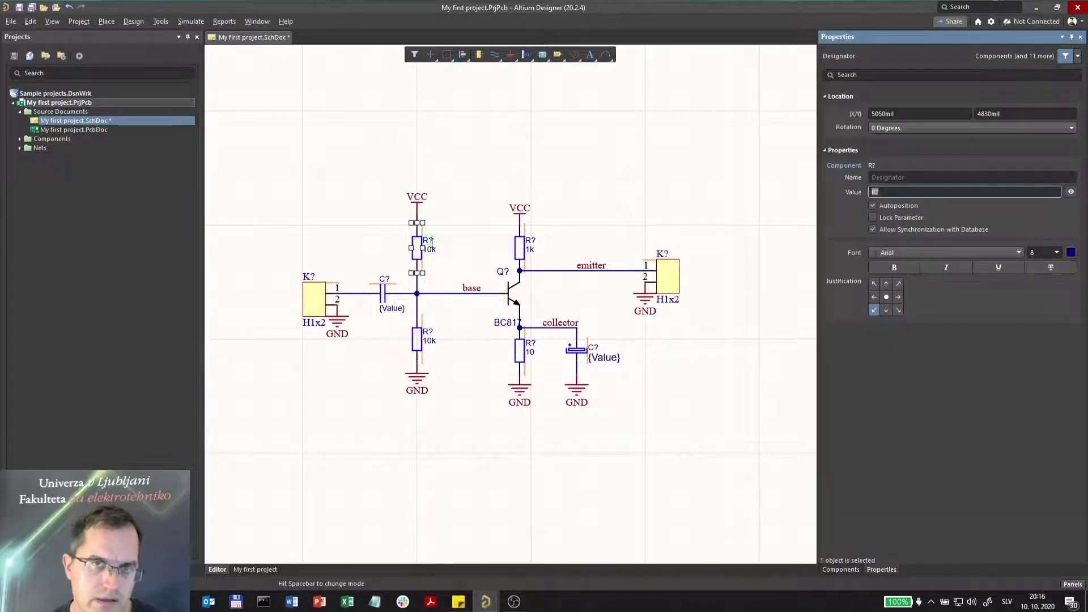
left_click(894, 191)
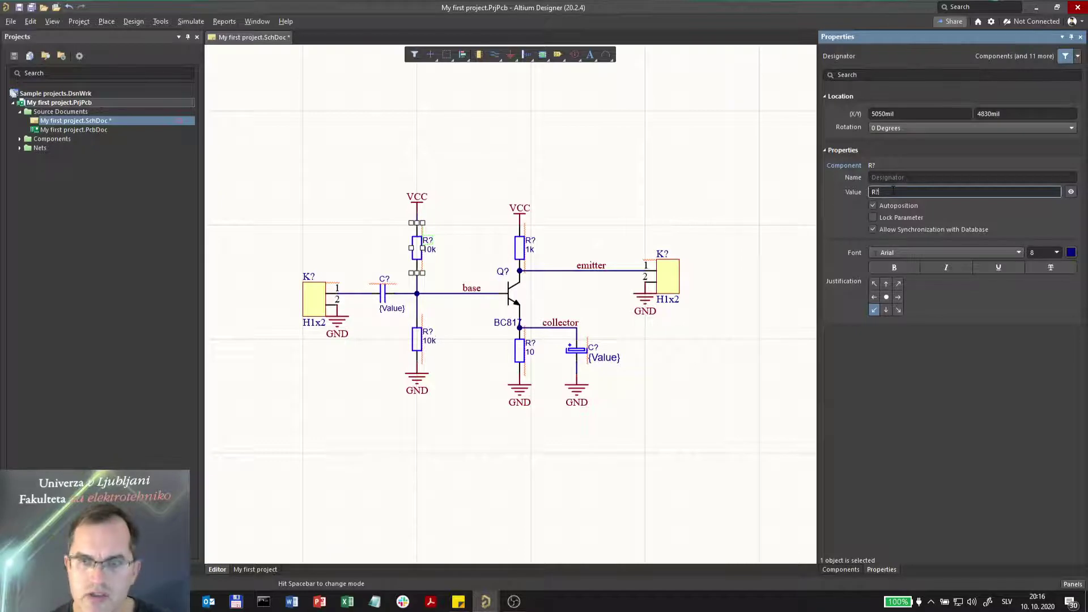
key("BackSpace")
type("1")
key("Return")
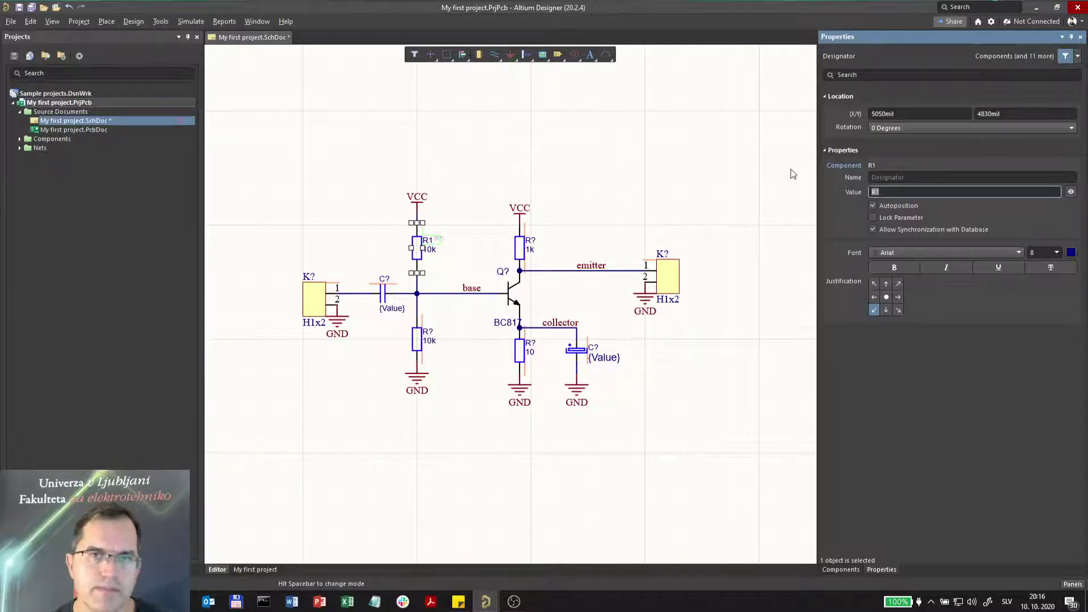
left_click(365, 188)
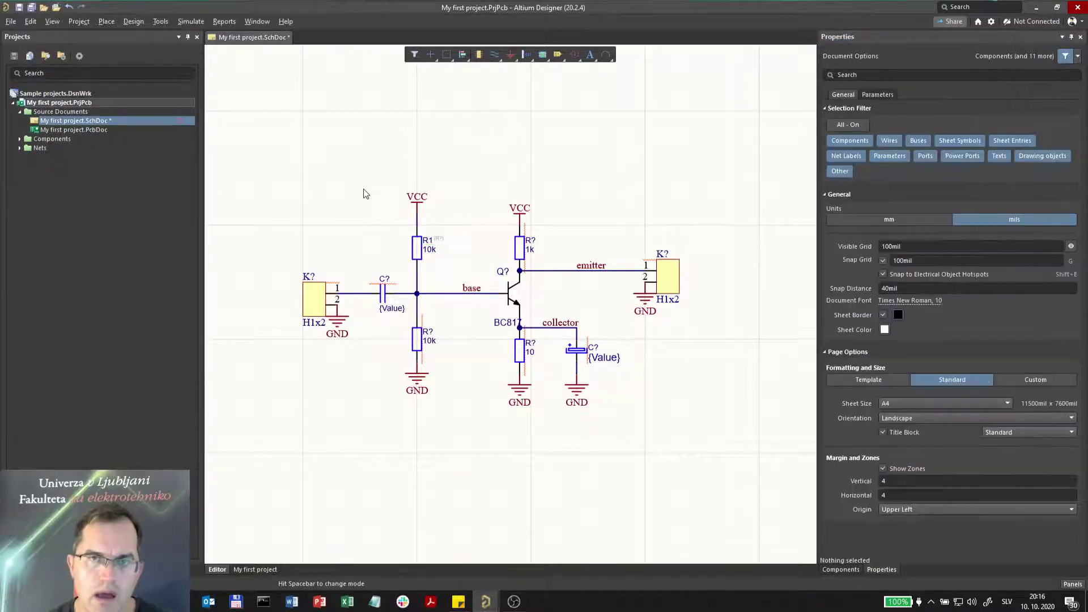
Set the designator of the lower 10k base resistor to R2.
double_click(414, 338)
left_click(905, 127)
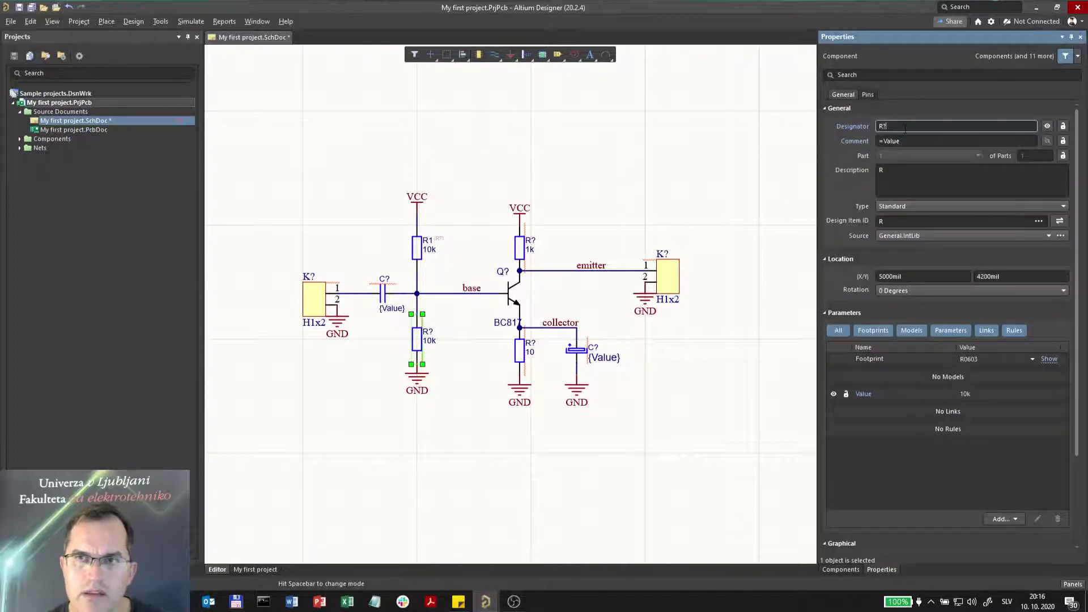
type("2")
key("Return")
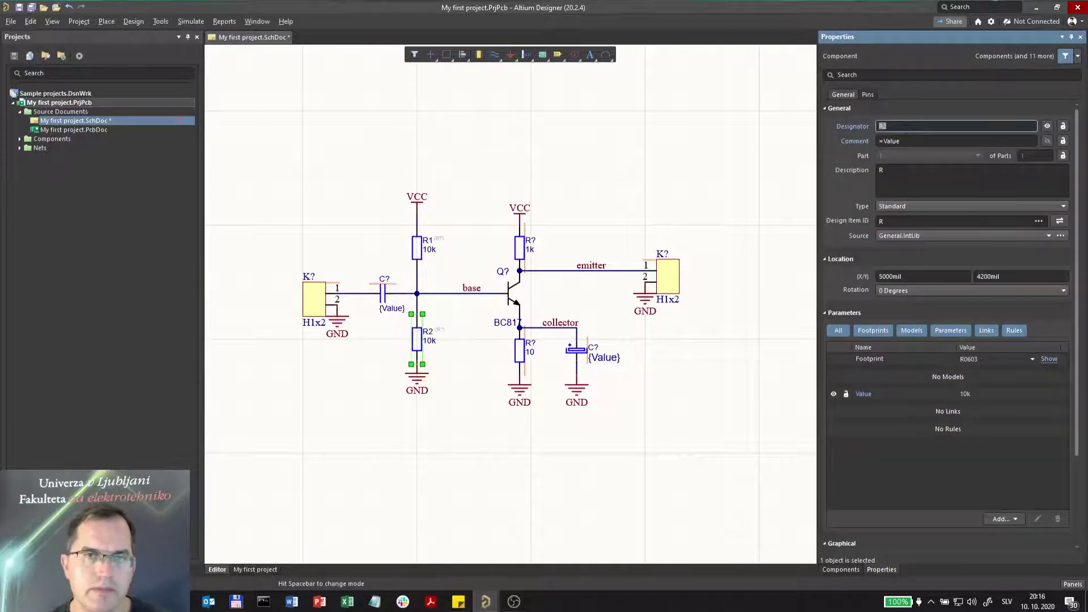
Change the lower 10k base resistor's designator to the duplicate R1.
left_click(919, 126)
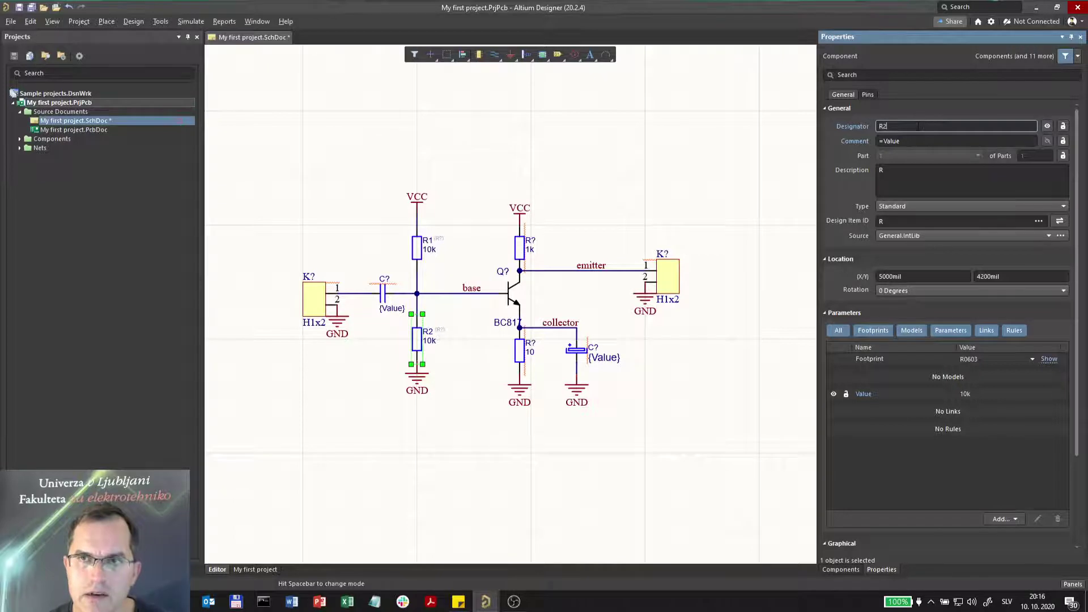
key("BackSpace")
type("1")
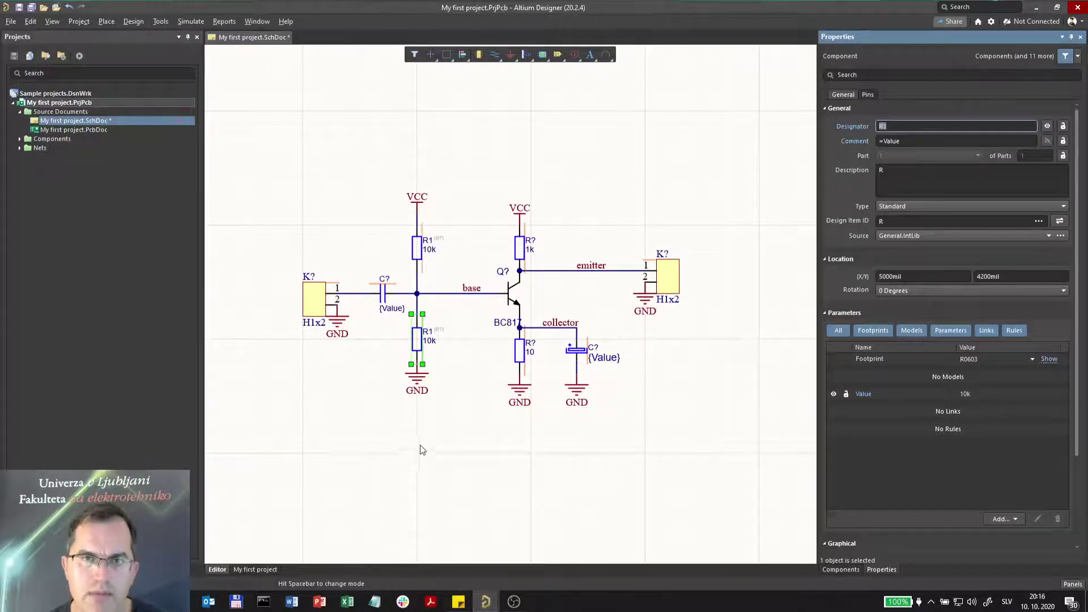
key("Return")
left_click(446, 348)
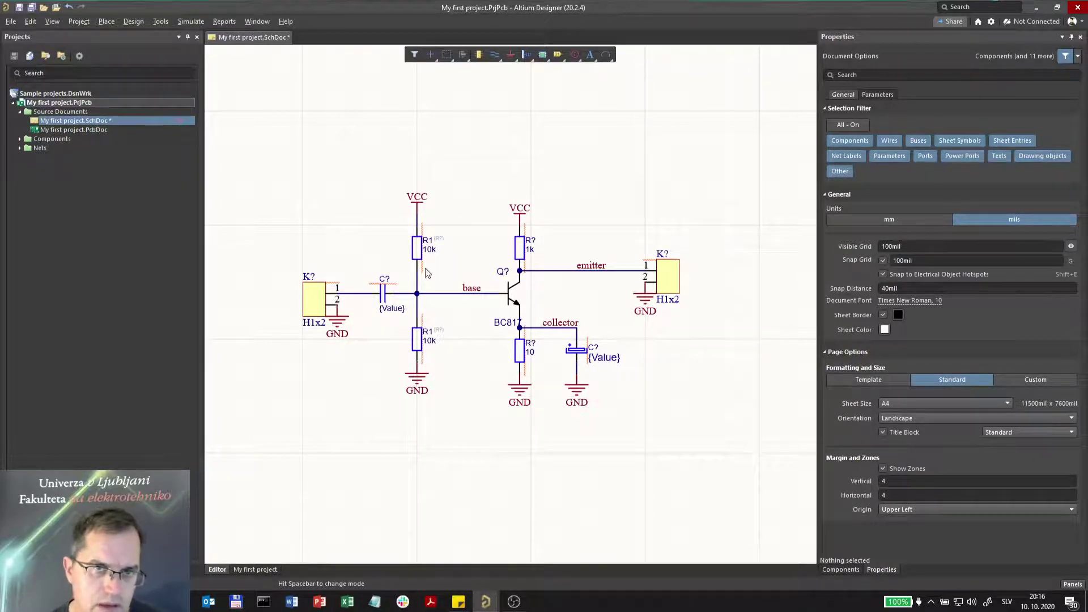
Set the lower 10k base resistor's designator back to R2.
double_click(428, 332)
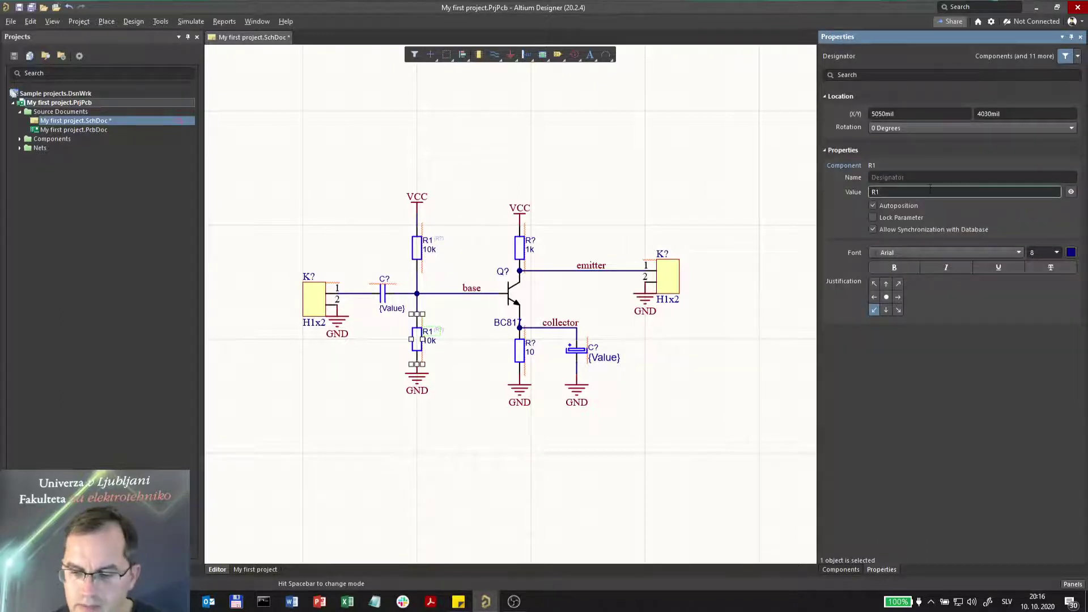
key("BackSpace")
type("2")
left_click(482, 436)
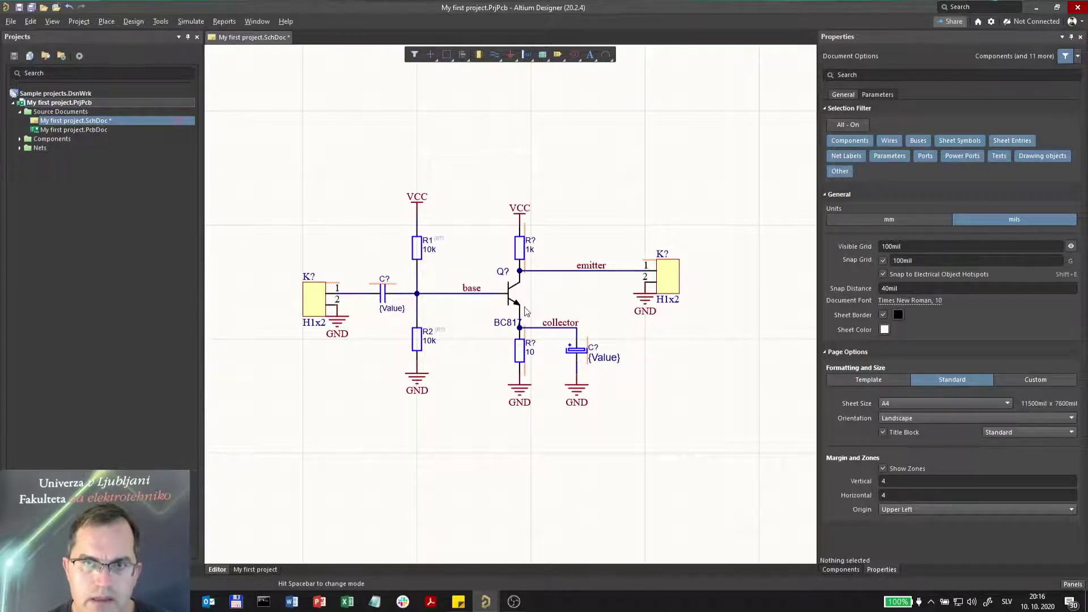
Compare the polarized capacitor's displayed comment with resistor R2's Value parameter and its visibility setting.
double_click(610, 364)
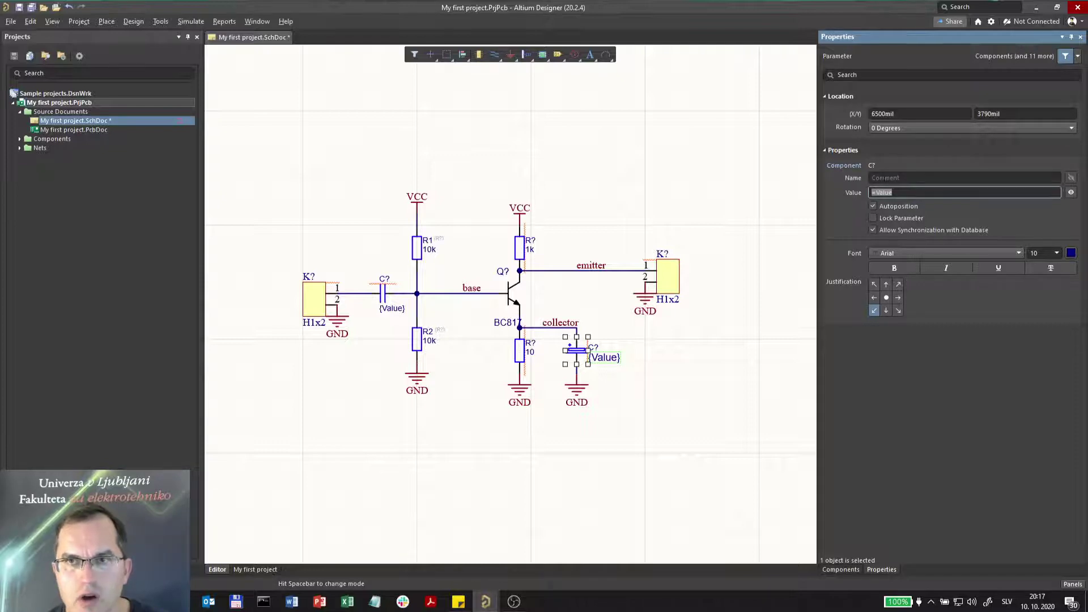
key("End")
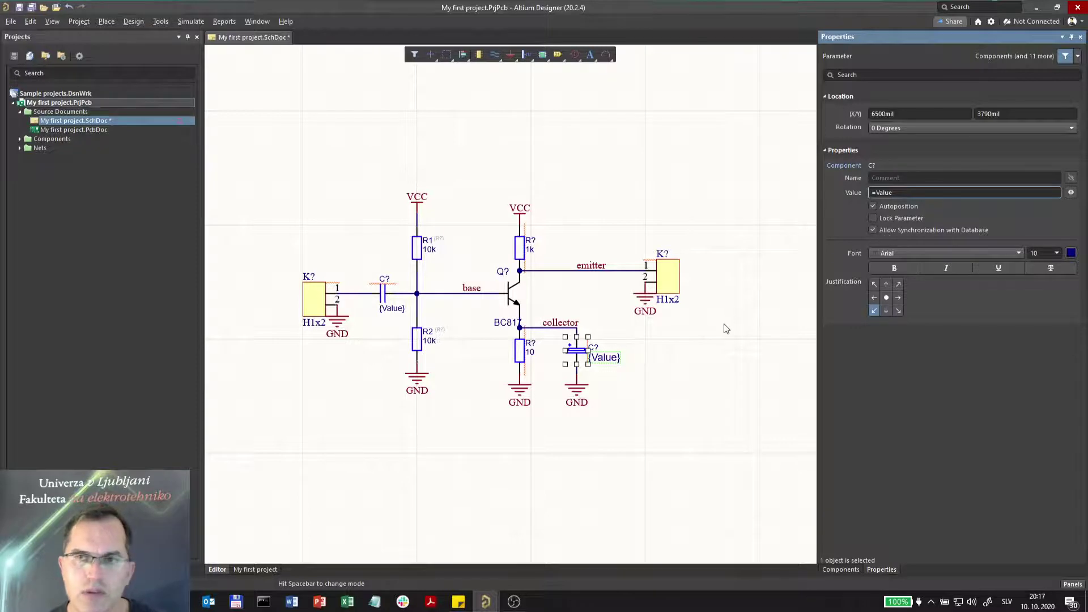
left_click(425, 344)
double_click(437, 338)
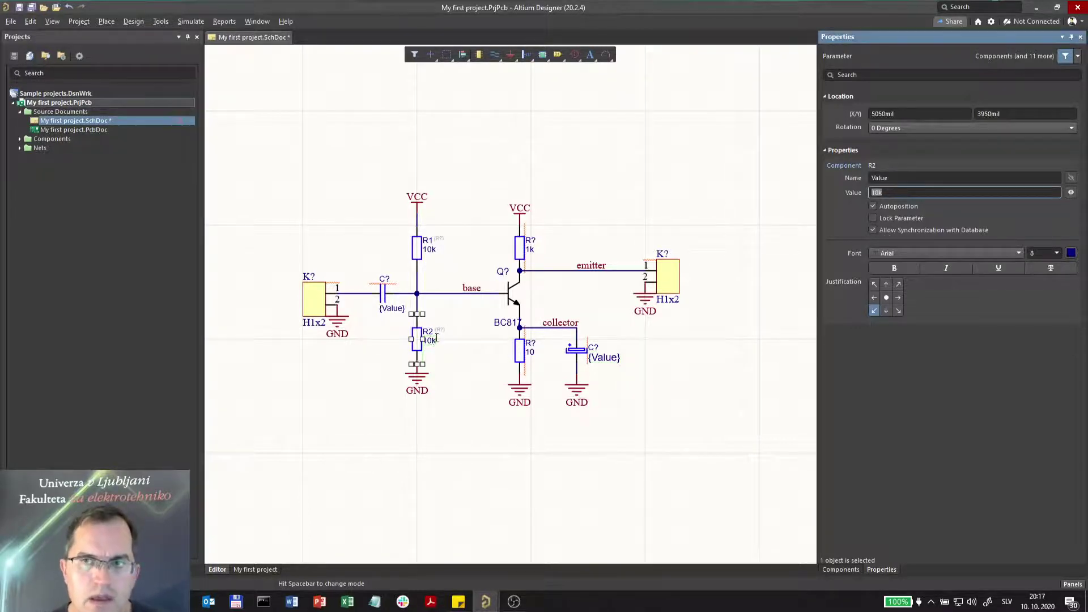
key("shift+Tab")
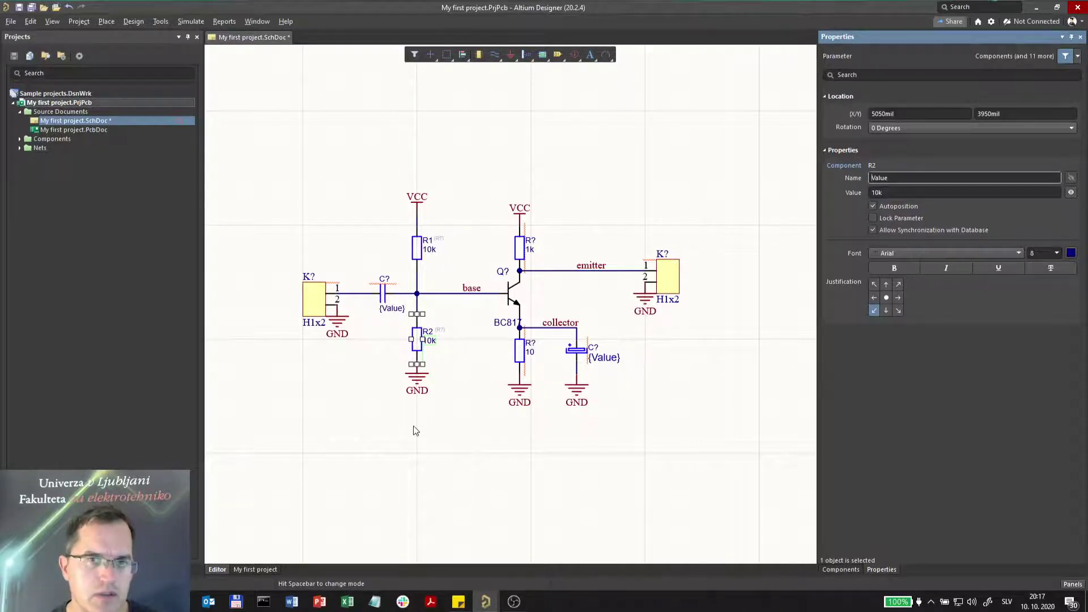
left_click(461, 450)
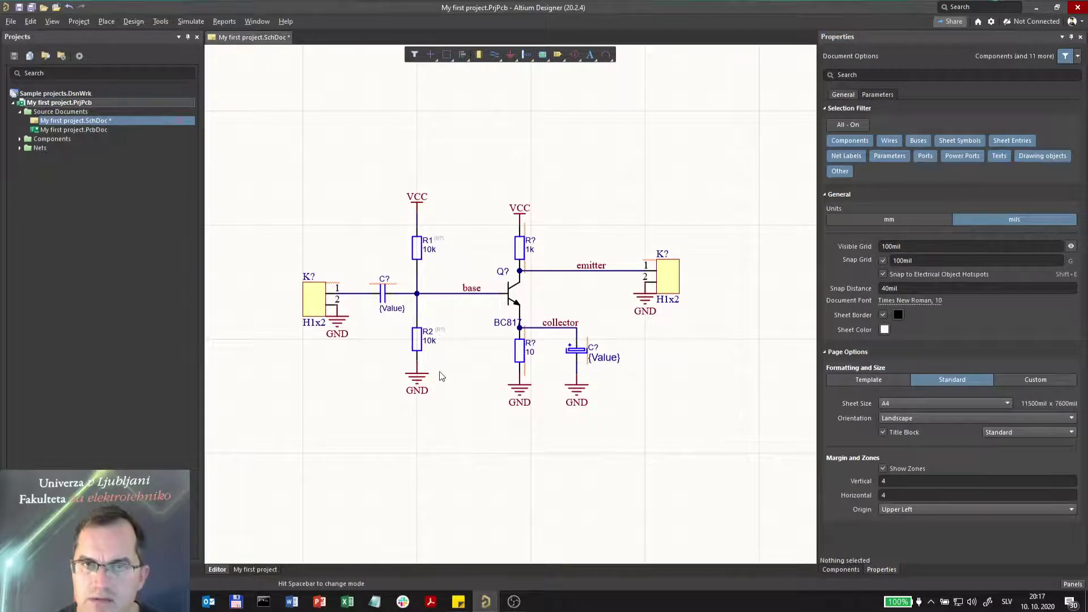
left_click(418, 340)
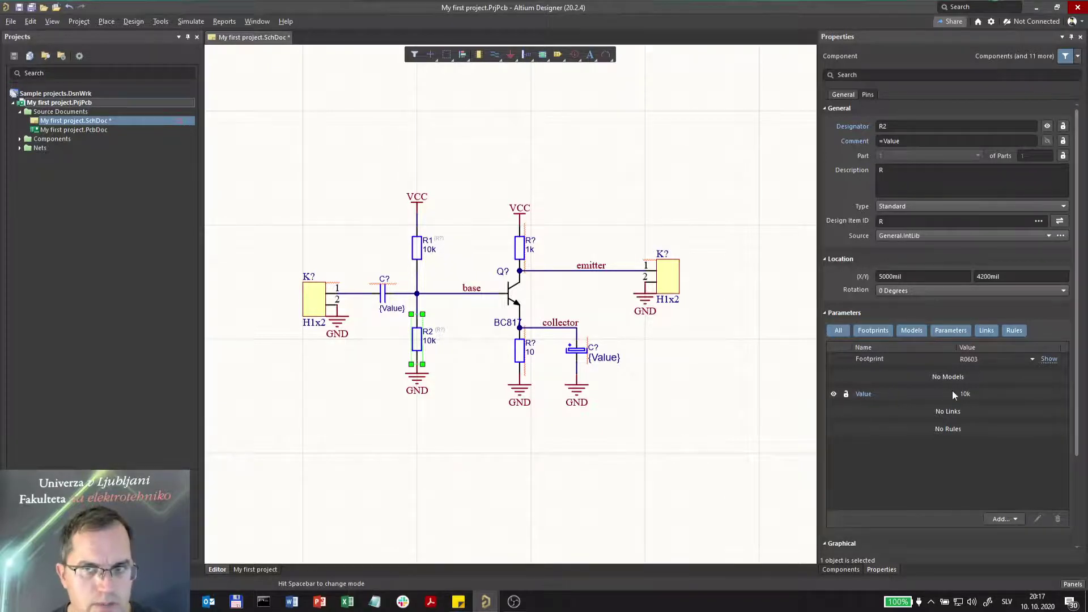
left_click(835, 394)
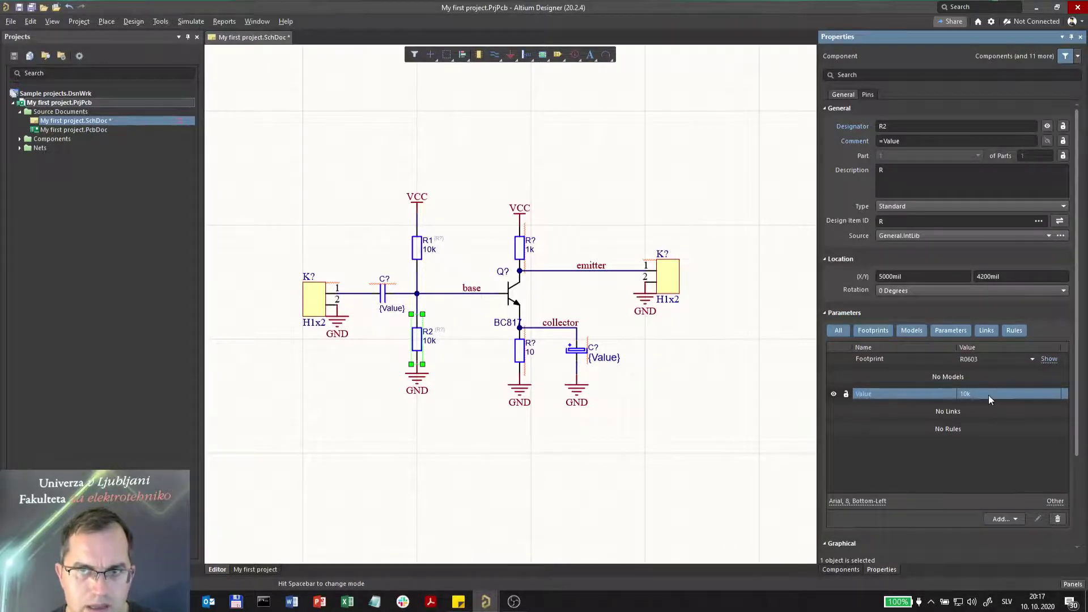
Hide the polarized capacitor's comment and show its Value parameter on the schematic instead.
left_click(577, 354)
left_click(576, 350)
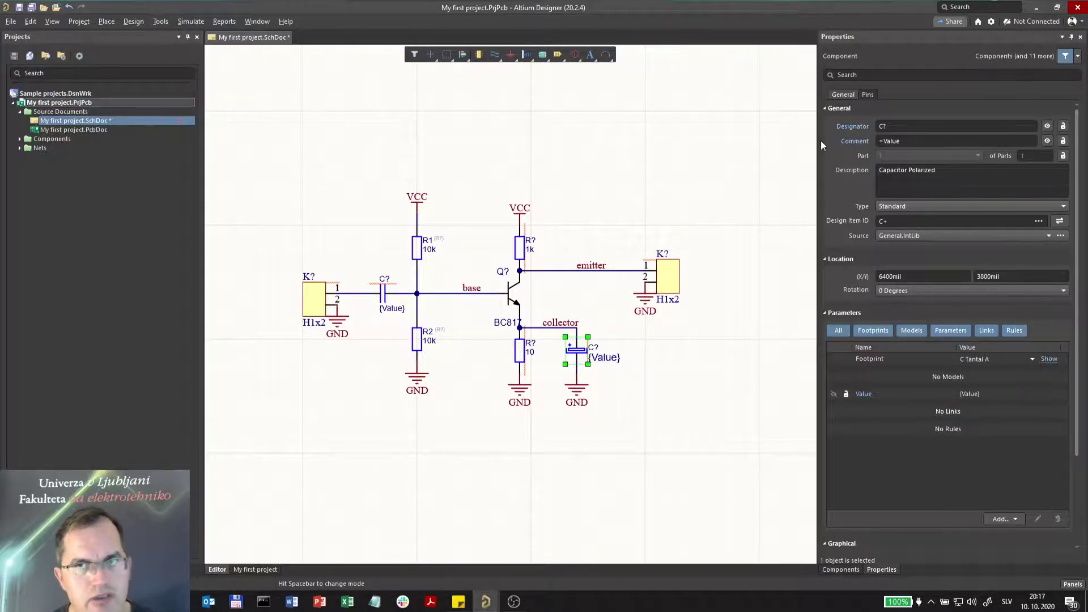
left_click(1048, 140)
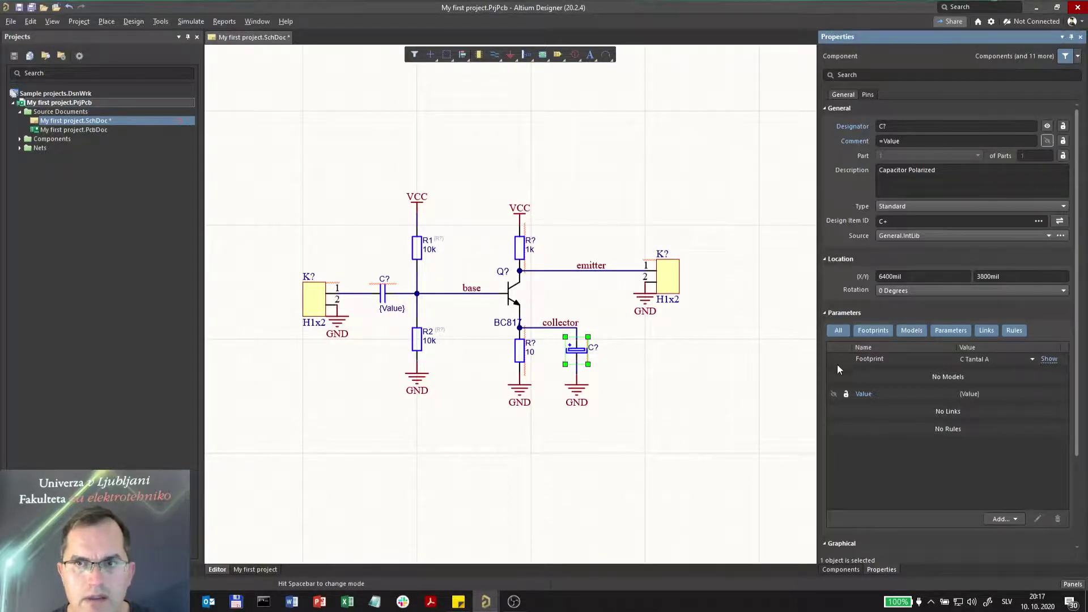
left_click(834, 394)
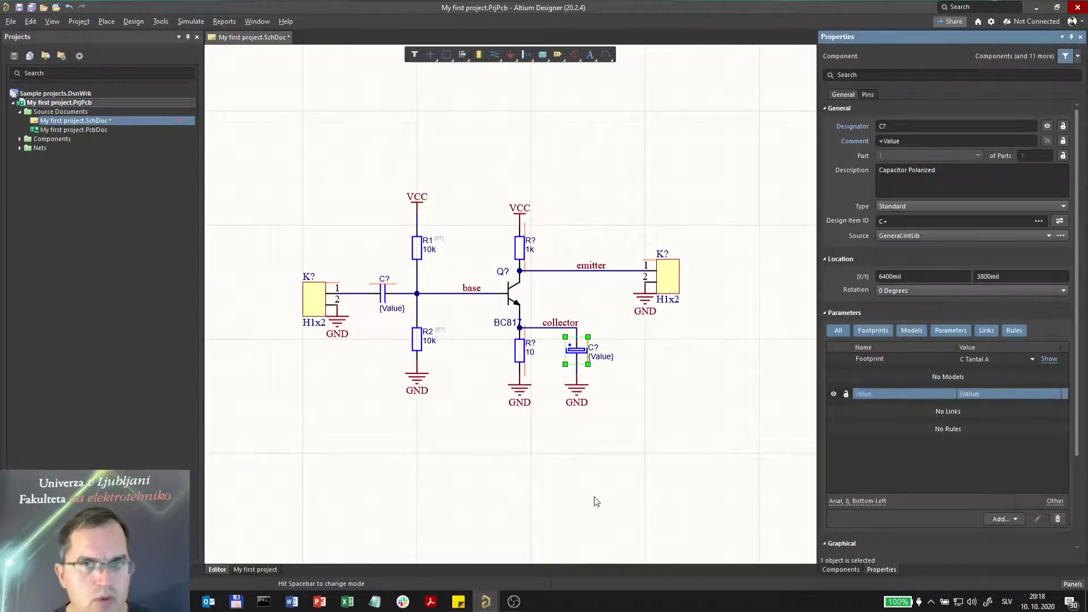
Set the polarized capacitor's value to 100u.
double_click(602, 356)
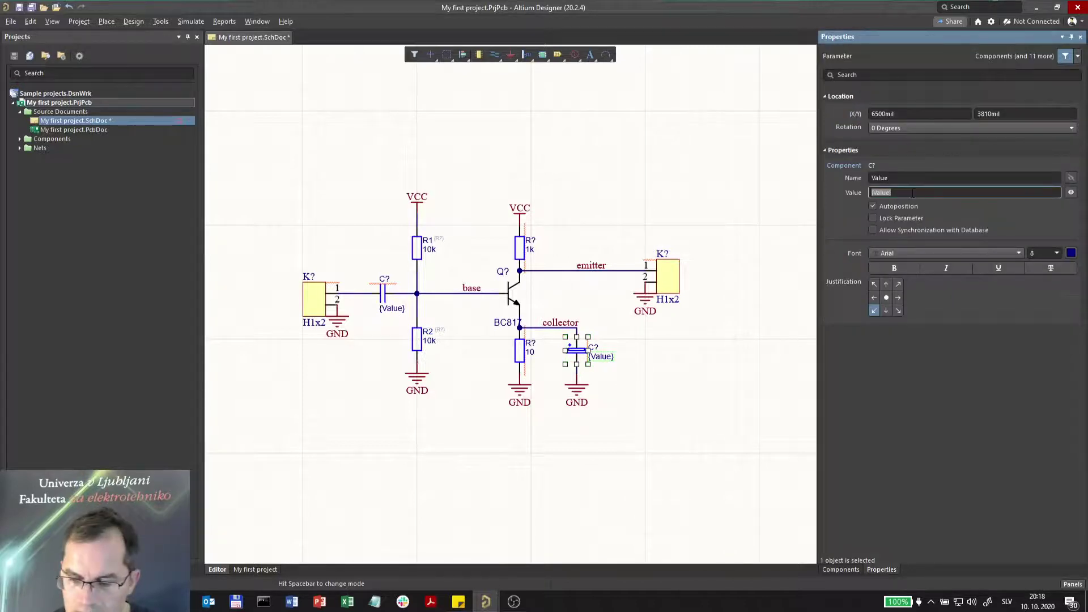
type("100u")
key("Return")
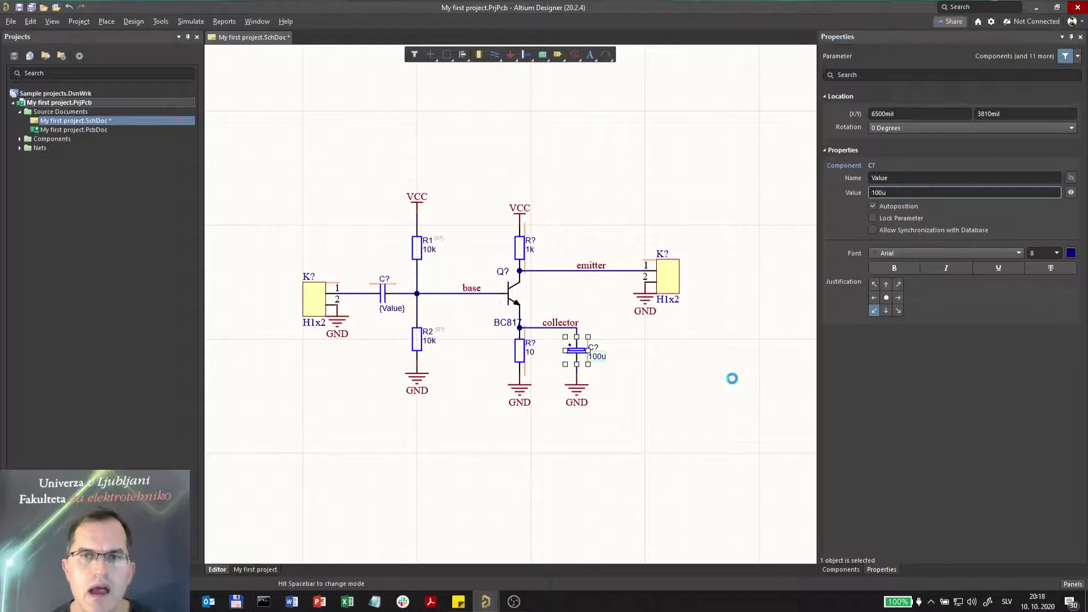
left_click(594, 376)
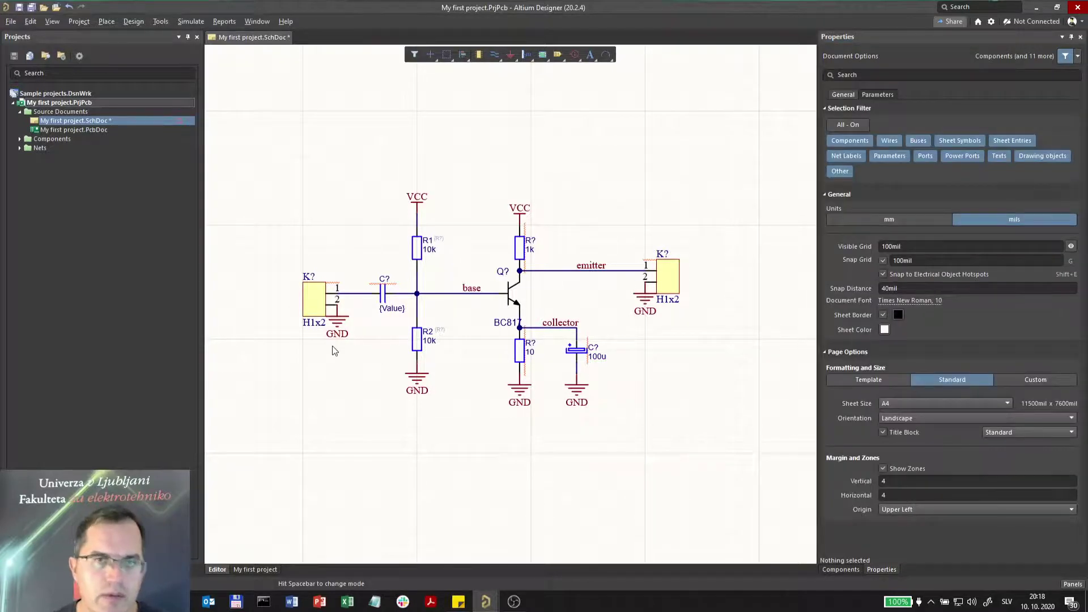
Select the four resistors and both capacitors together, show their comments on the schematic, and hide the comments again.
left_click(385, 296)
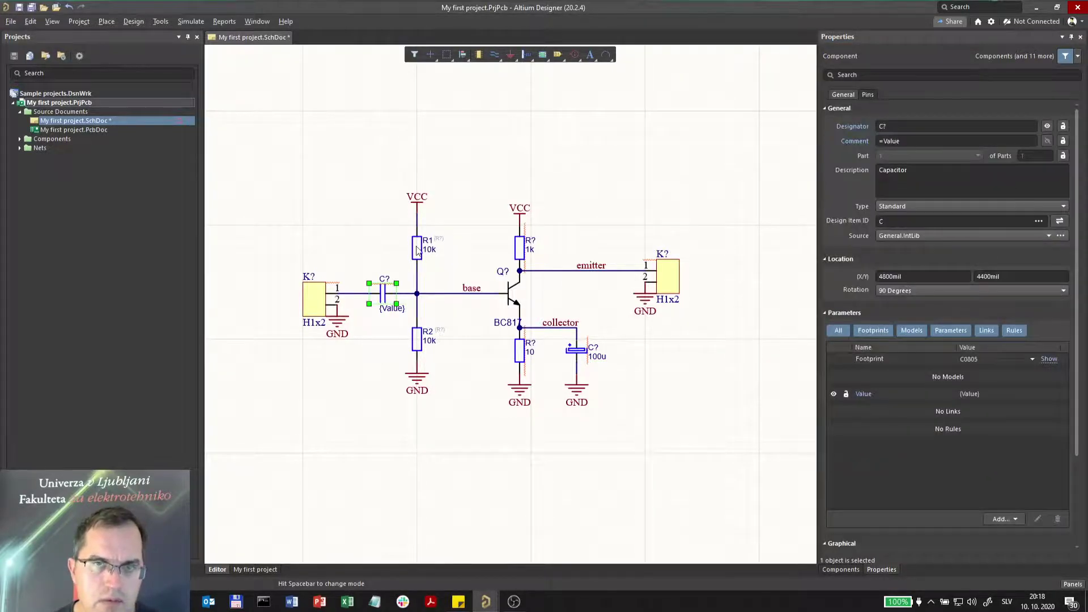
left_click(418, 250, "shift")
left_click(420, 347, "shift")
left_click(521, 248, "shift")
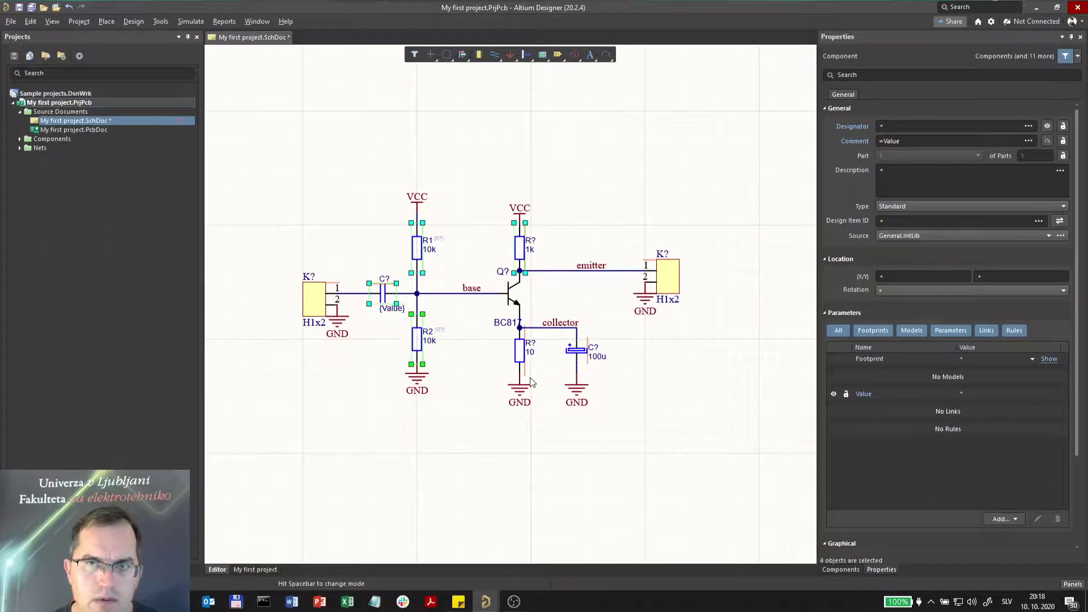
left_click(522, 355, "shift")
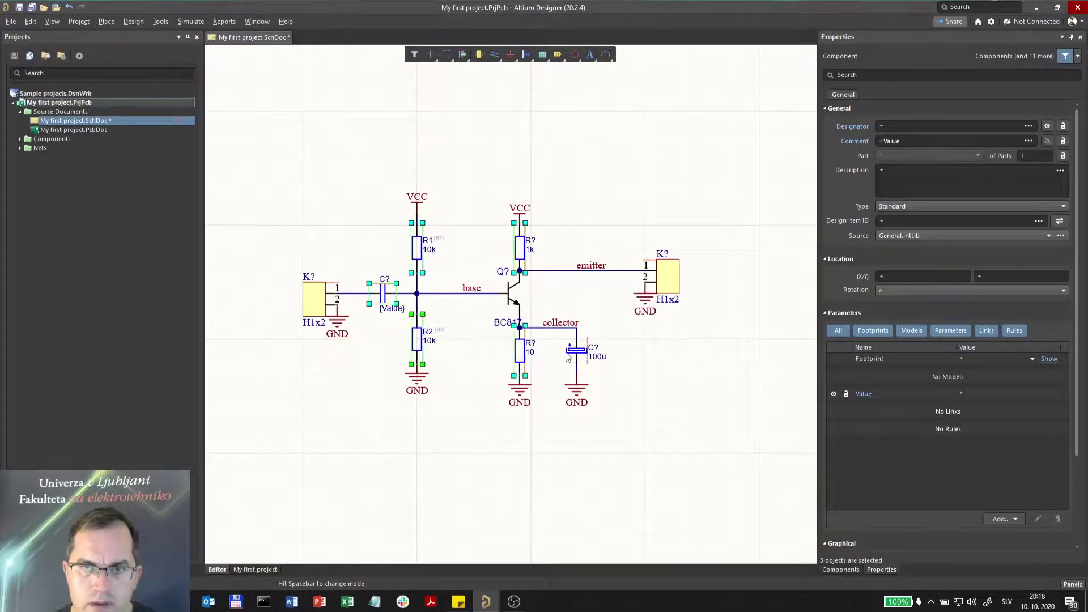
left_click(592, 358, "shift")
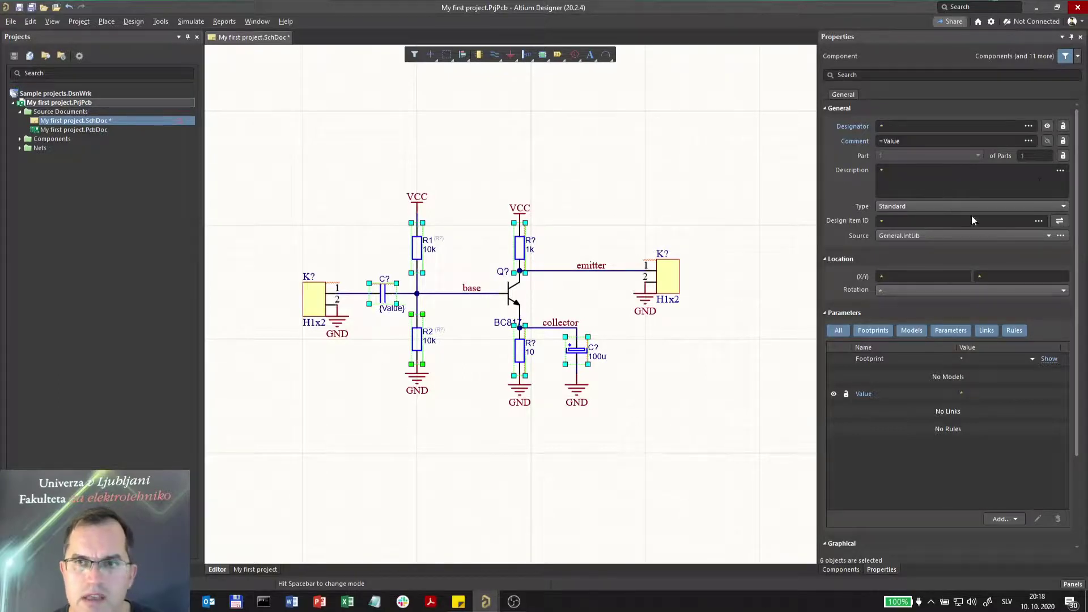
left_click(1048, 141)
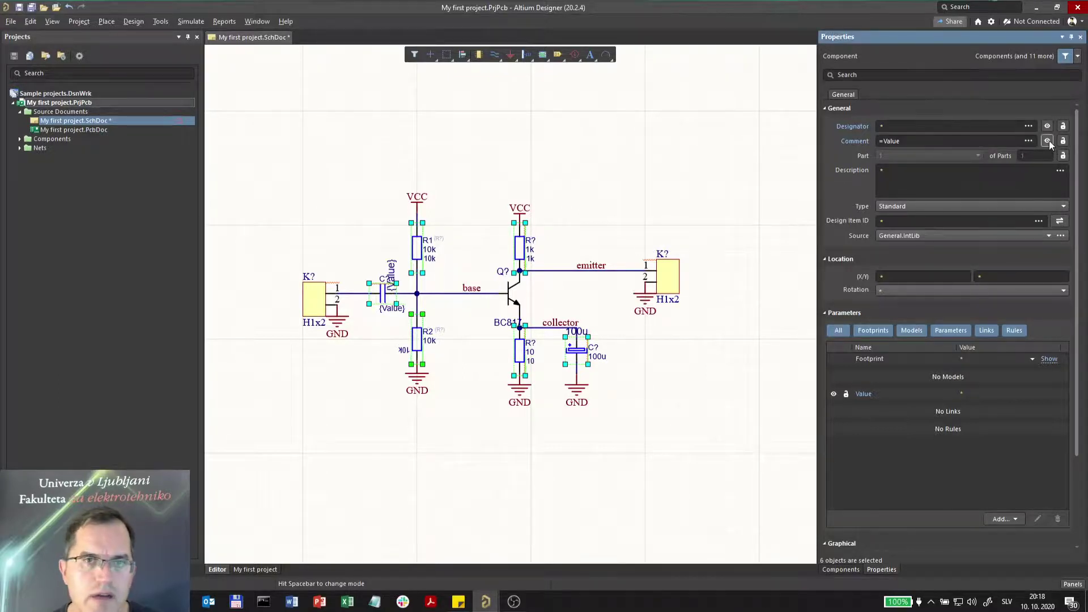
left_click(1048, 141)
left_click(1048, 141)
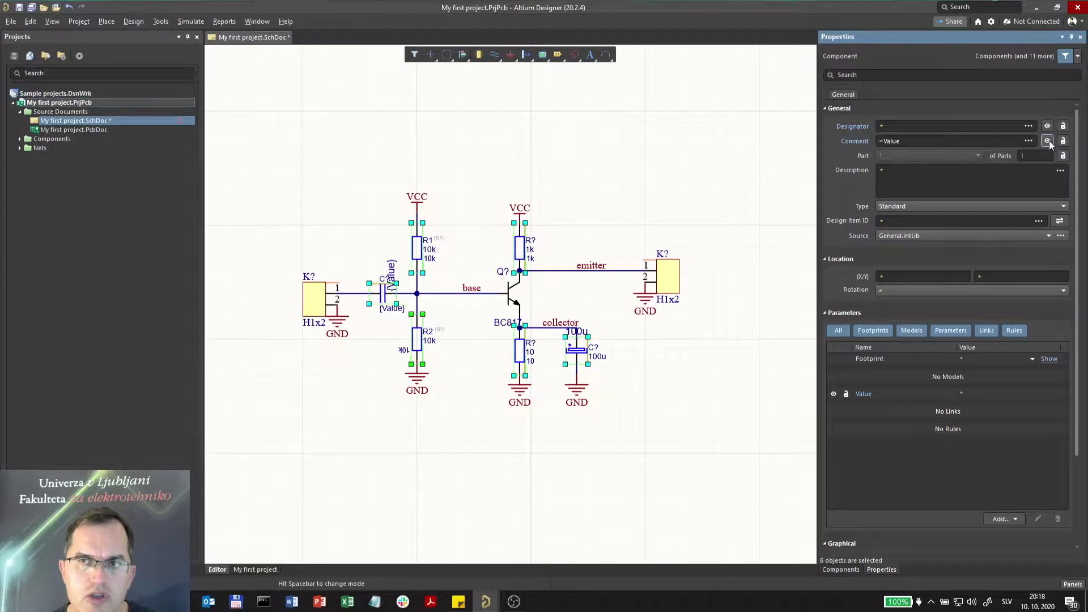
left_click(1048, 140)
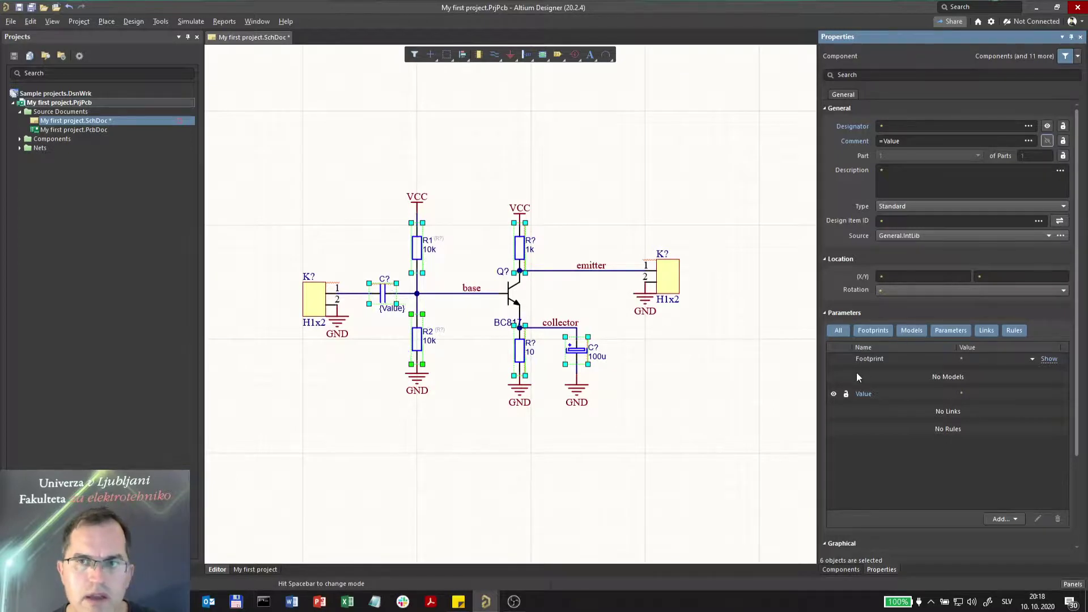
Hide the Value parameter of the selected resistors and capacitors, show it again, and clear the selection.
left_click(833, 394)
left_click(833, 393)
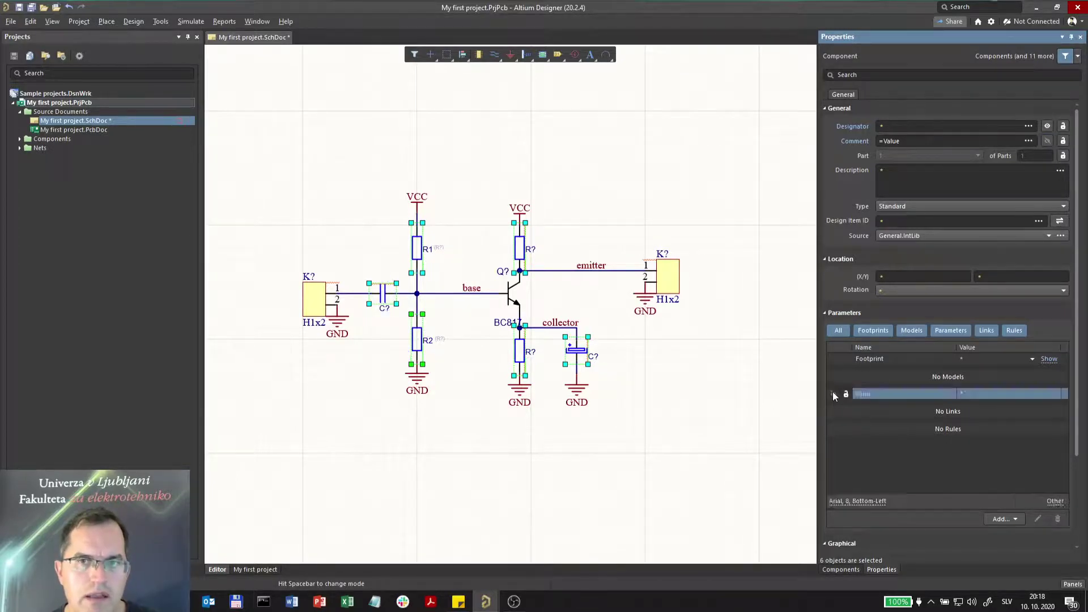
left_click(679, 372)
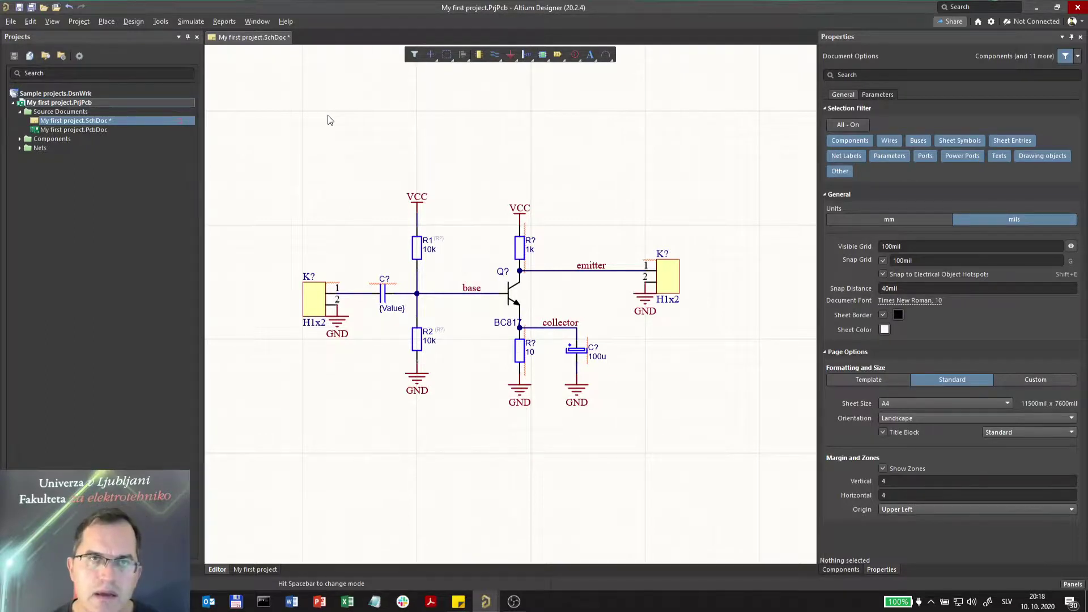
Reset all schematic designators to their unnumbered form and accept the designator changes.
left_click(159, 23)
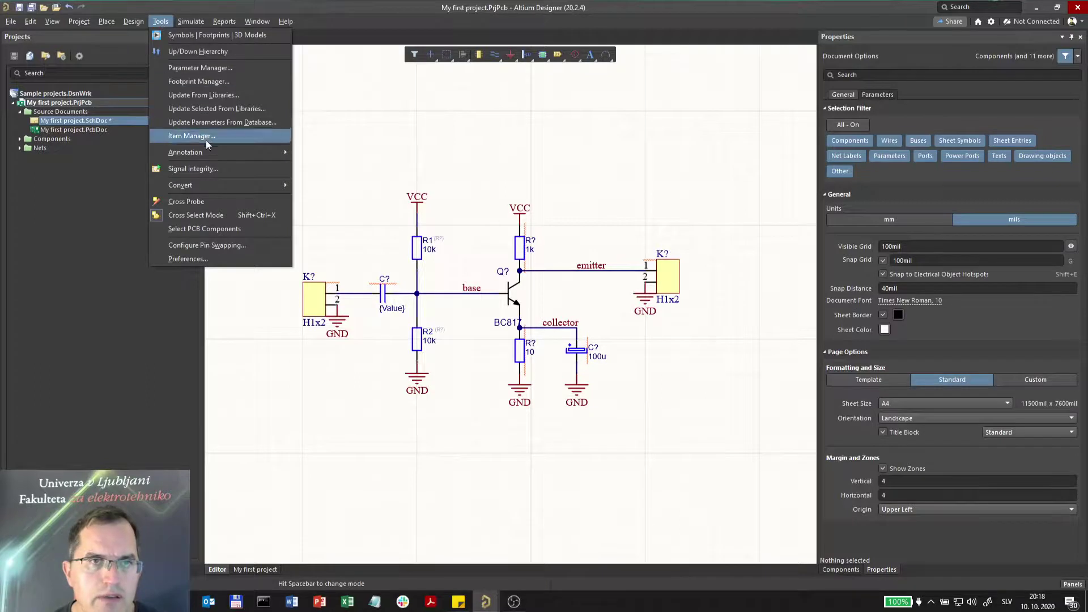
mouse_move(207, 159)
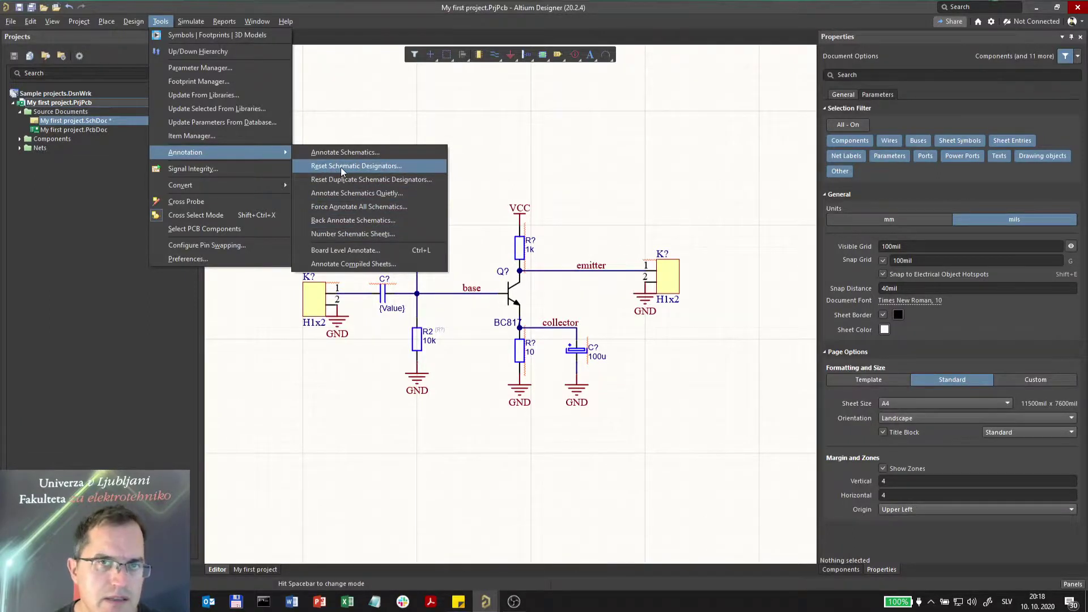
left_click(376, 165)
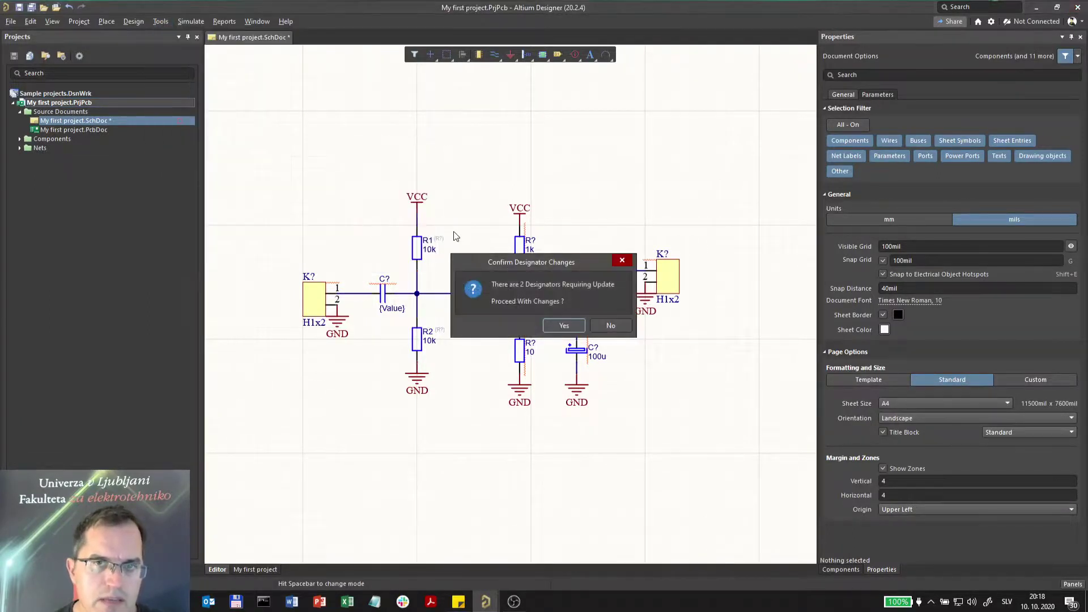
left_click(559, 326)
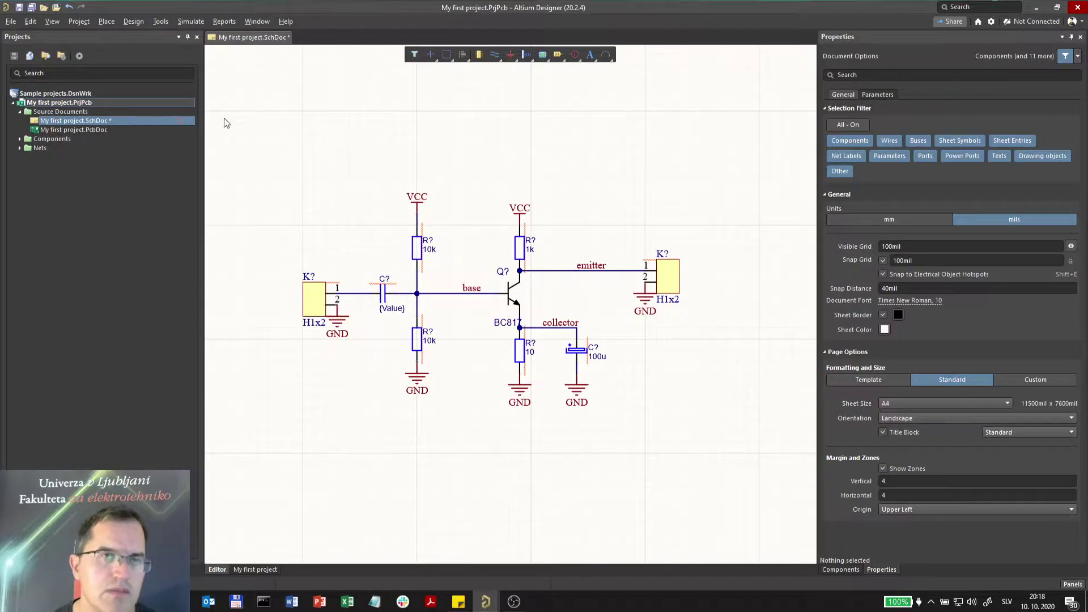
Annotate the schematic quietly so all components get numbered designators, and accept the changes.
left_click(161, 22)
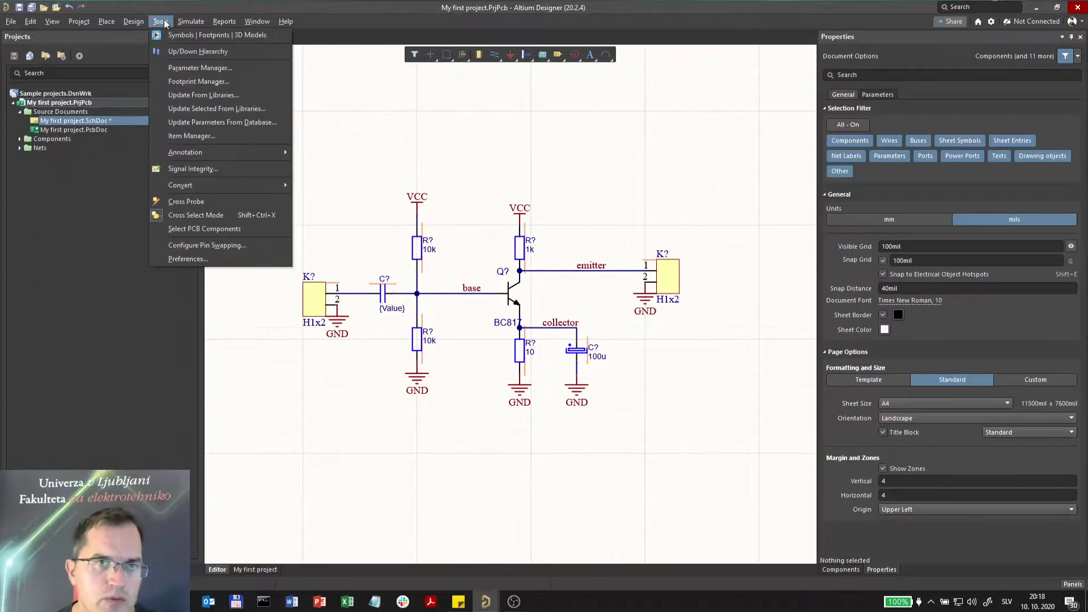
mouse_move(247, 149)
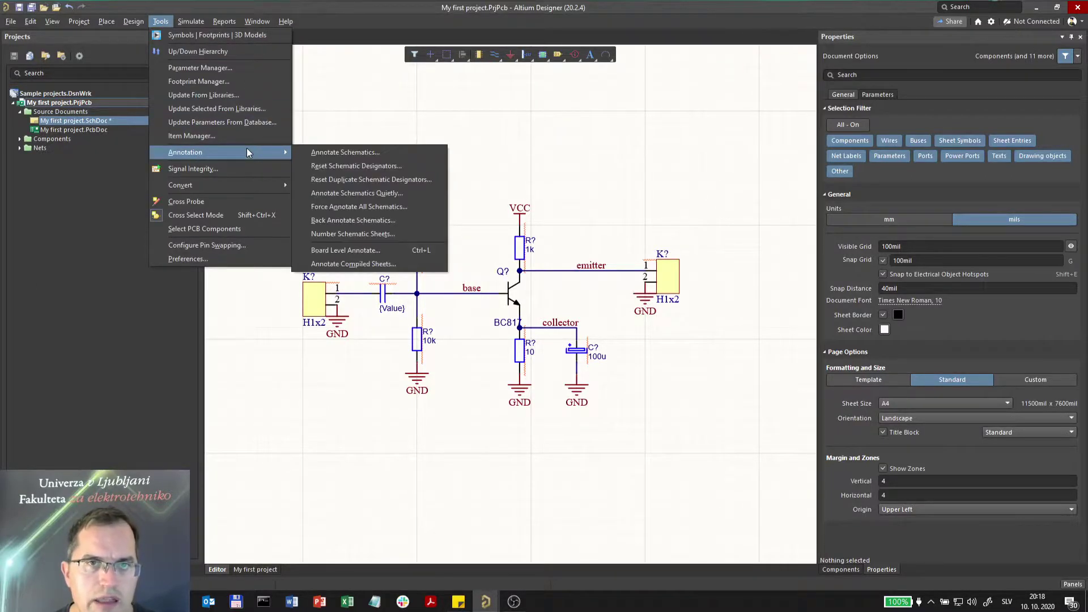
left_click(397, 194)
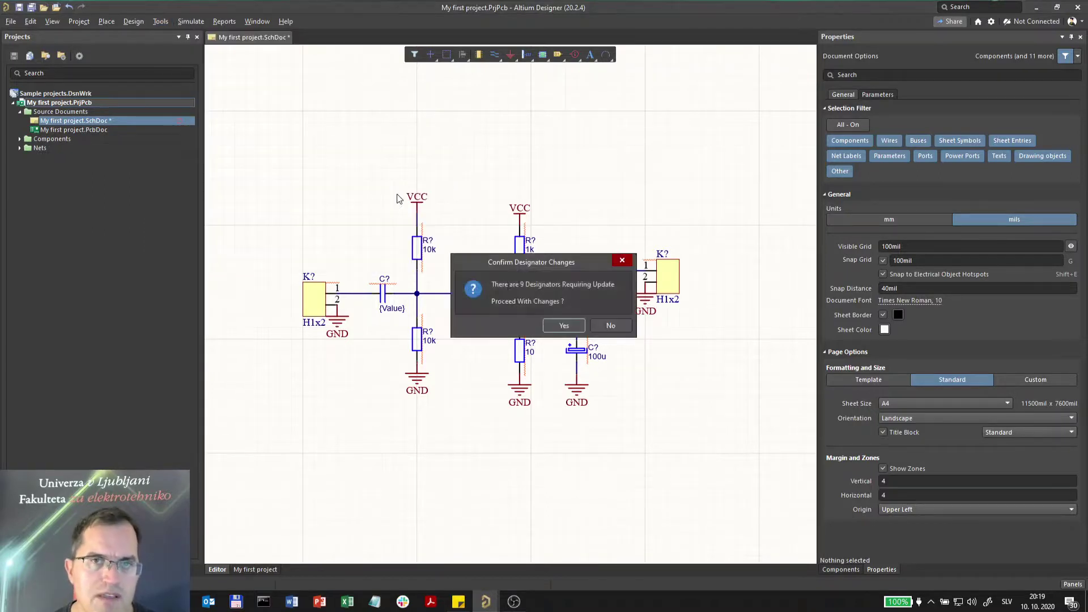
left_click(564, 327)
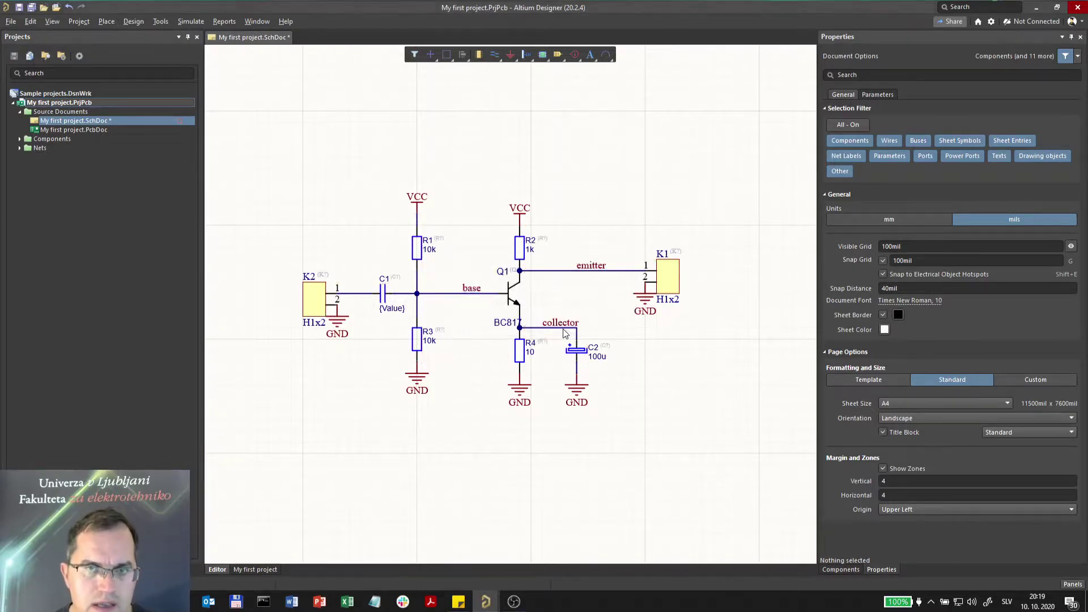